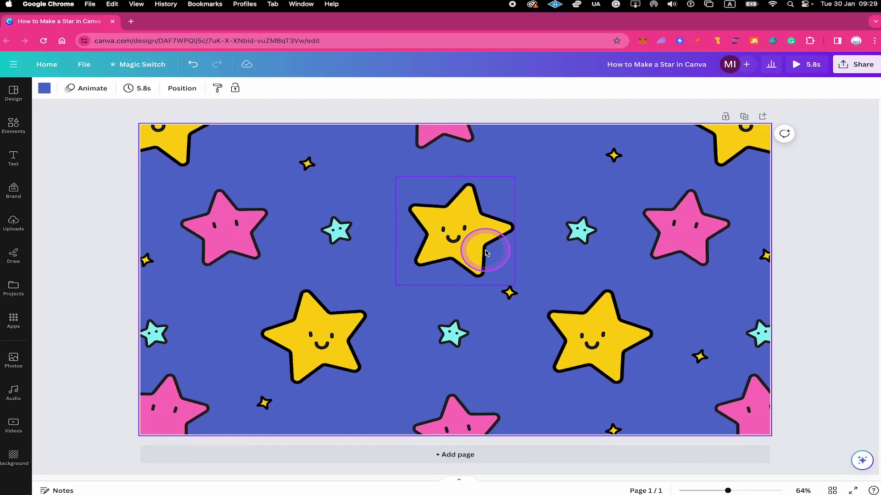
Delete the whole starry pattern design, leaving a blank white page.
key(Delete)
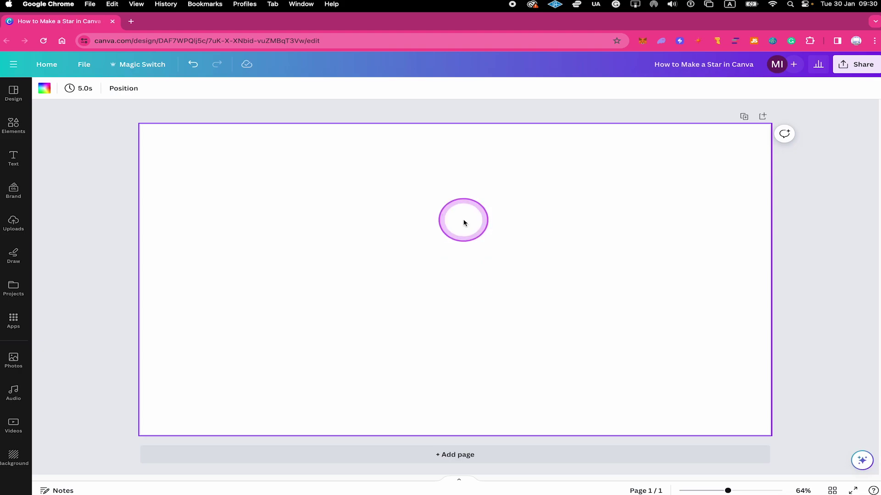
Try out a circle shape and a grey square, resizing and then deleting each.
key(c)
mouse_move(507, 232)
mouse_down()
mouse_move(601, 192)
mouse_move(520, 222)
mouse_up()
key(Delete)
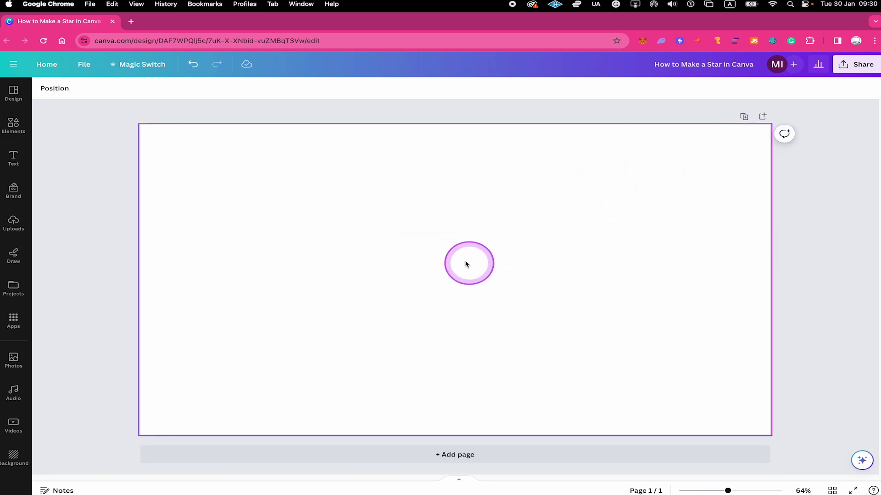
key(r)
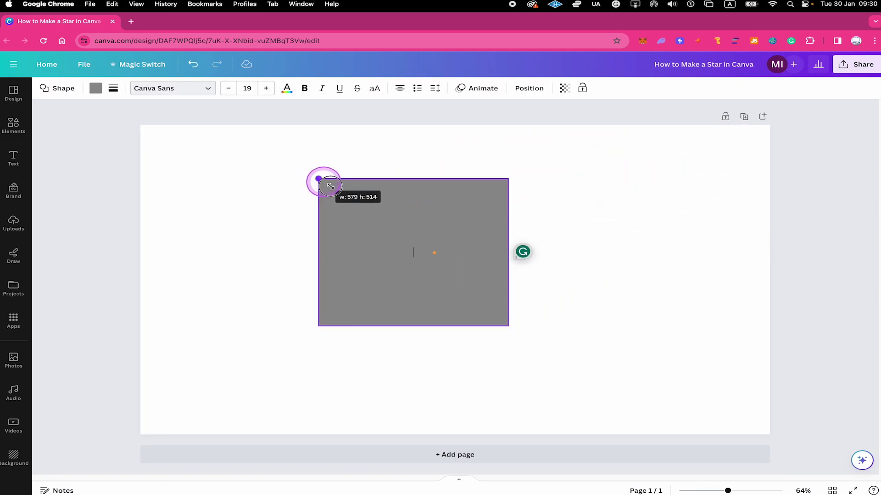
drag(409, 236, 339, 193)
key(Delete)
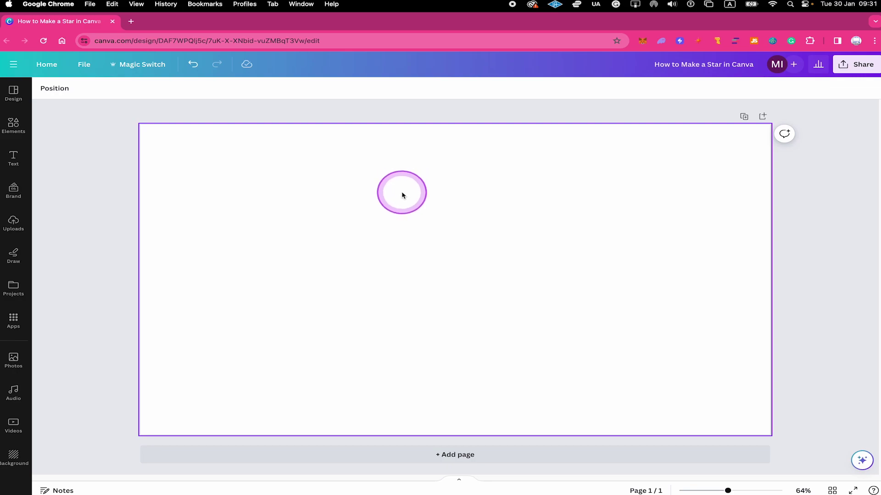
Add a grey circle with C and change it into a five-point star shape.
key(c)
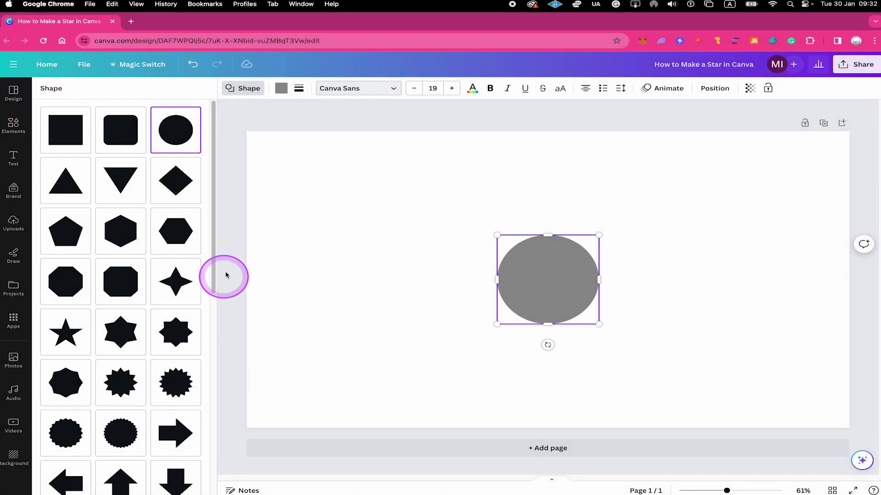
scroll(113, 257, down, 1)
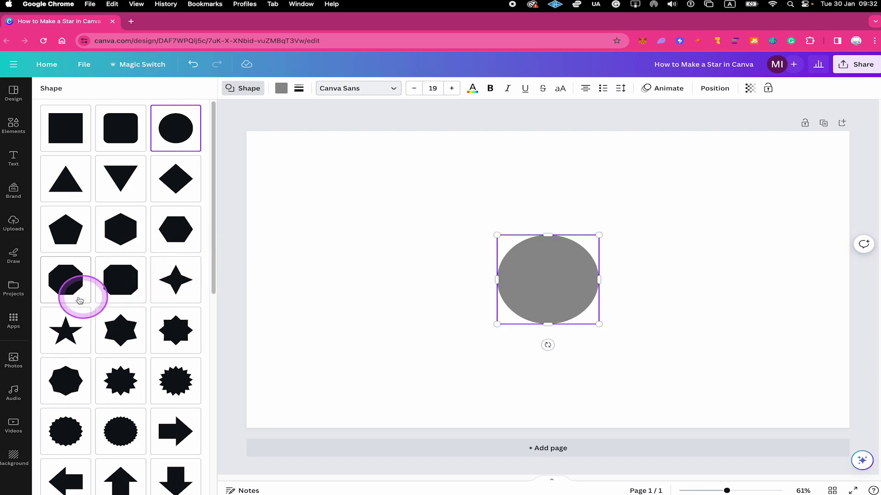
click(66, 332)
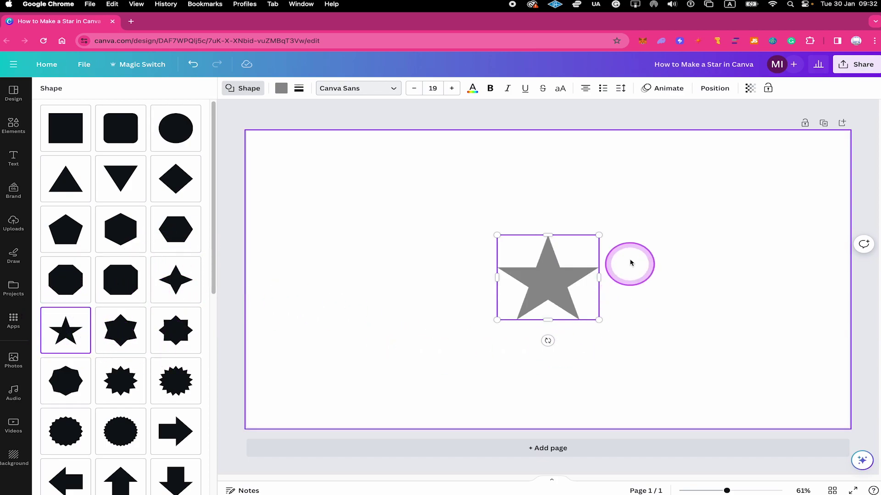
Select the star and try enlarging and narrowing it, undoing both resizes.
click(535, 367)
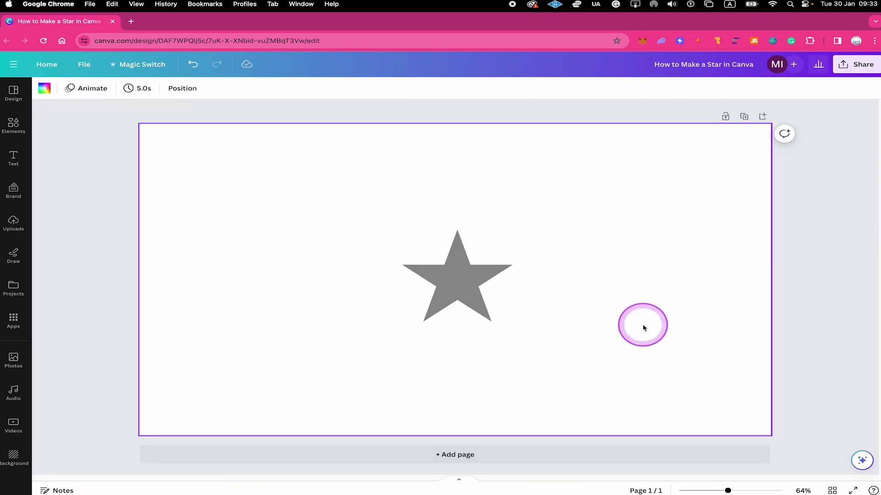
click(472, 270)
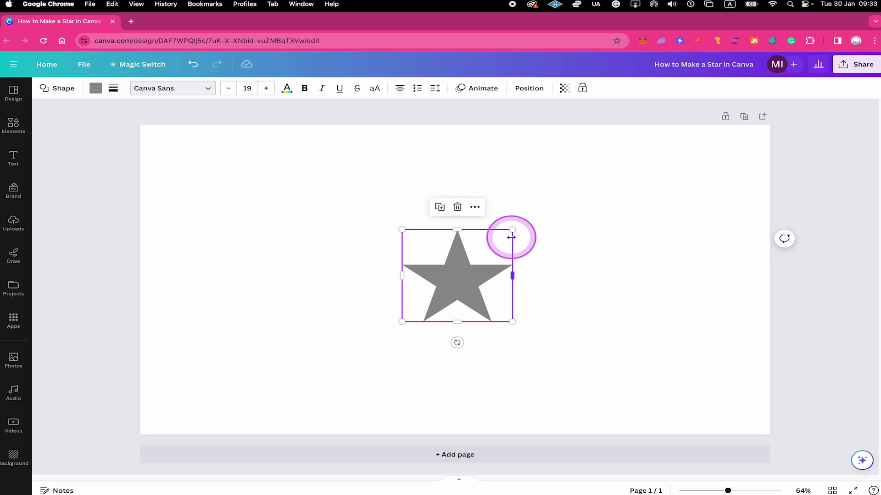
mouse_move(512, 230)
mouse_down()
mouse_move(609, 195)
mouse_move(599, 209)
mouse_up()
key(ctrl+z)
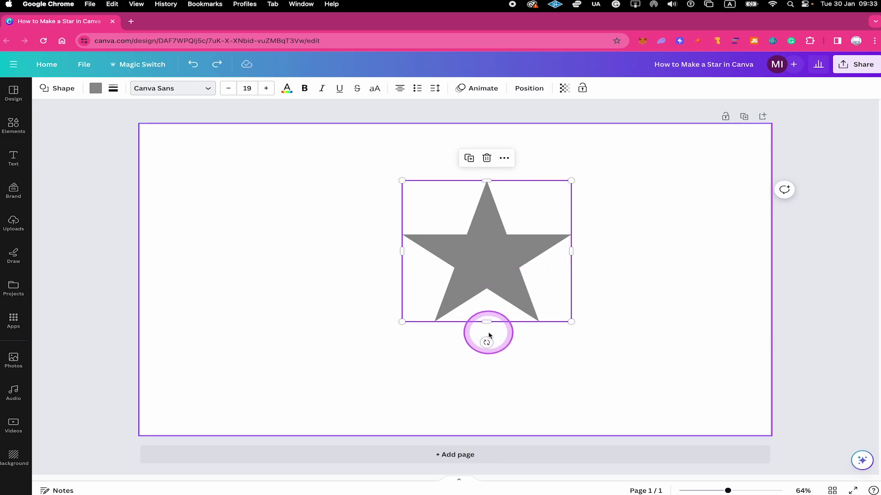
drag(563, 250, 583, 260)
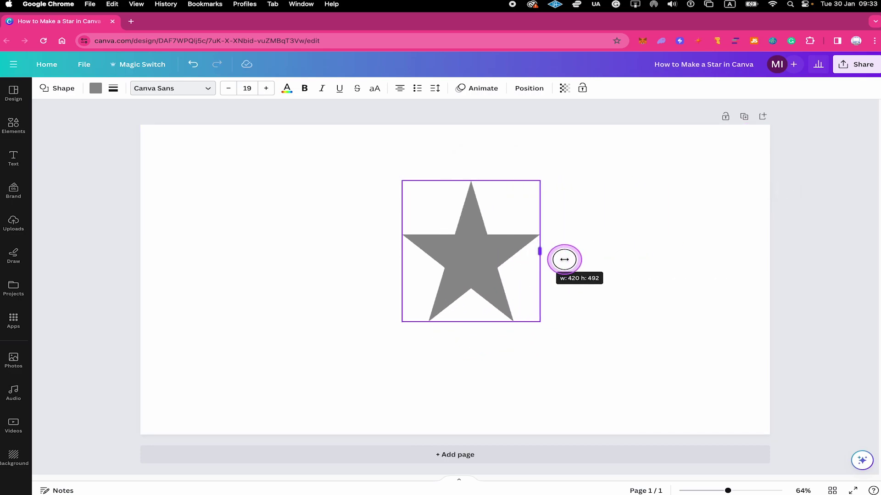
key(ctrl+z)
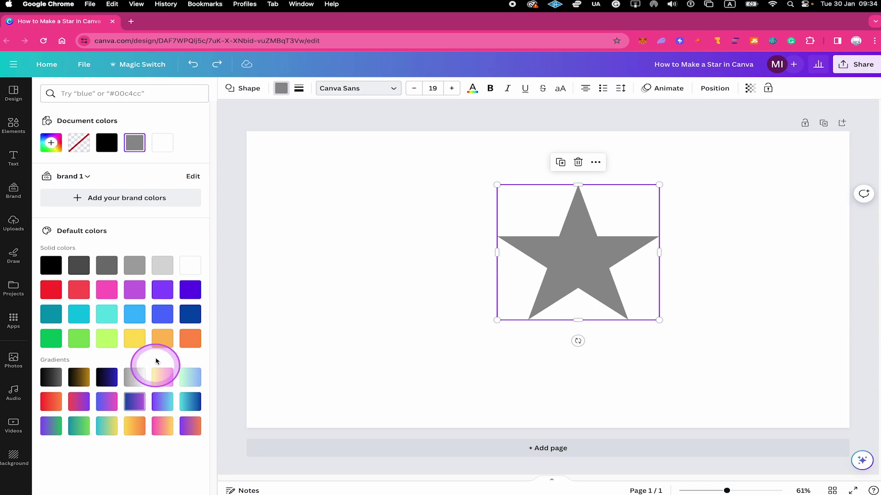
Fill the star yellow, give it a thick black outline, and round its points.
click(135, 337)
click(668, 346)
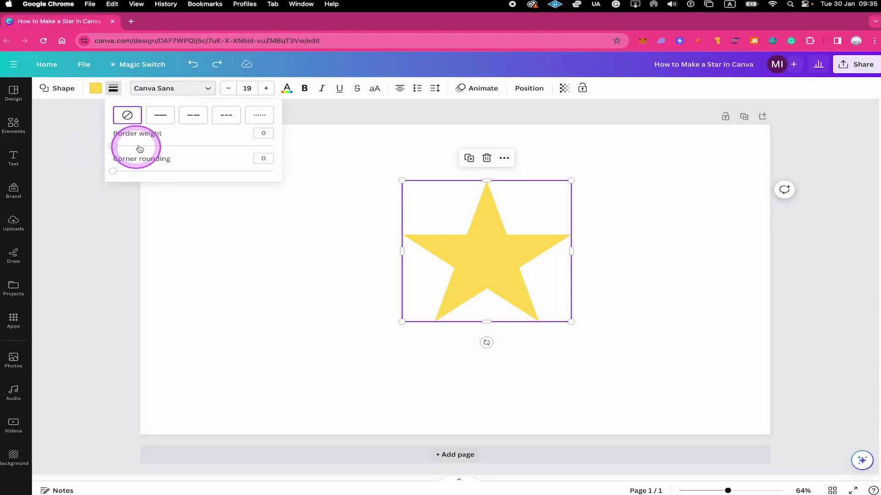
drag(113, 147, 133, 146)
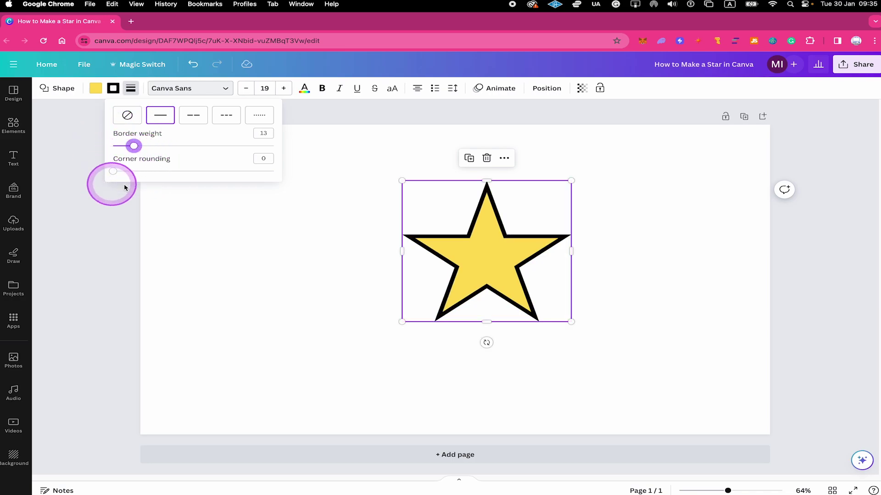
drag(115, 172, 178, 183)
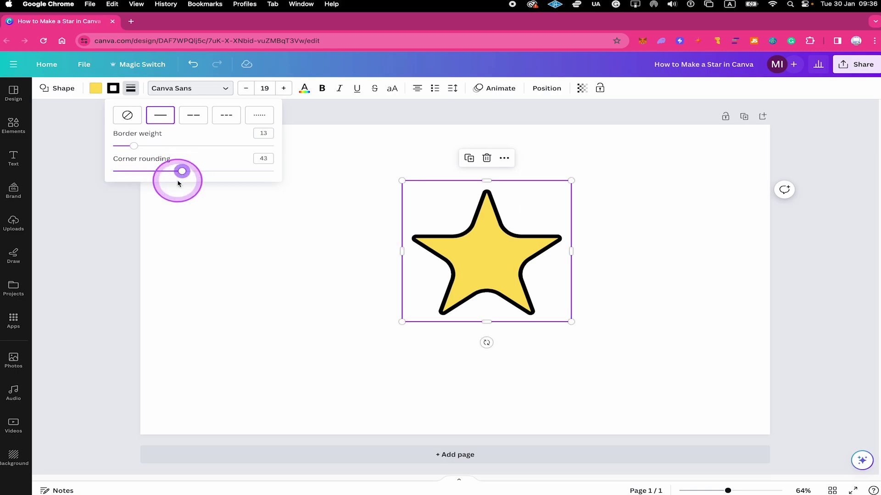
click(565, 199)
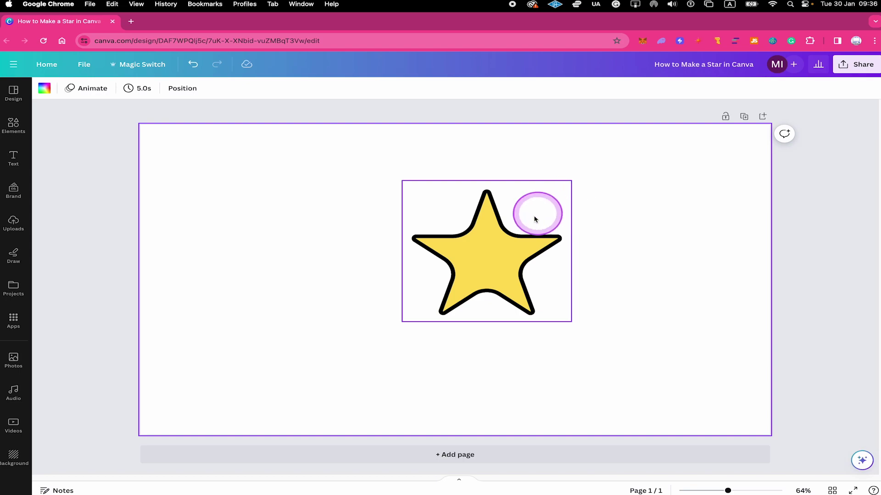
Delete the styled star and search Elements for 'star'.
key(Delete)
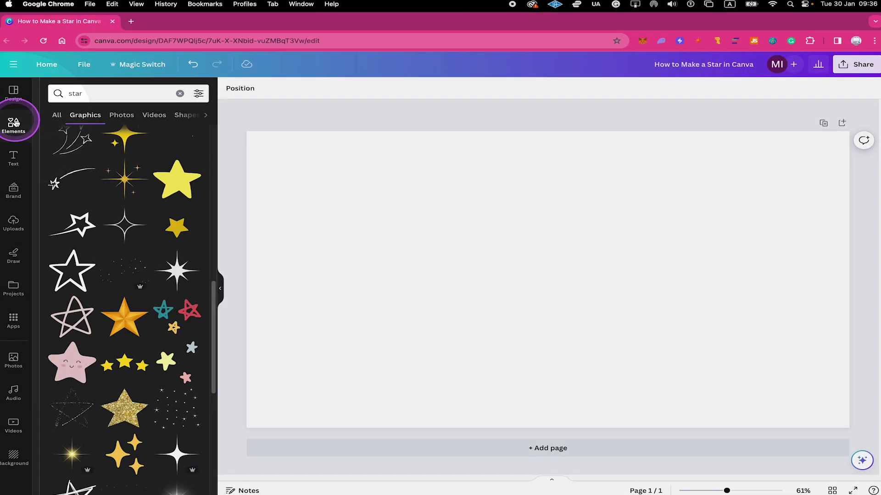
click(13, 123)
click(98, 93)
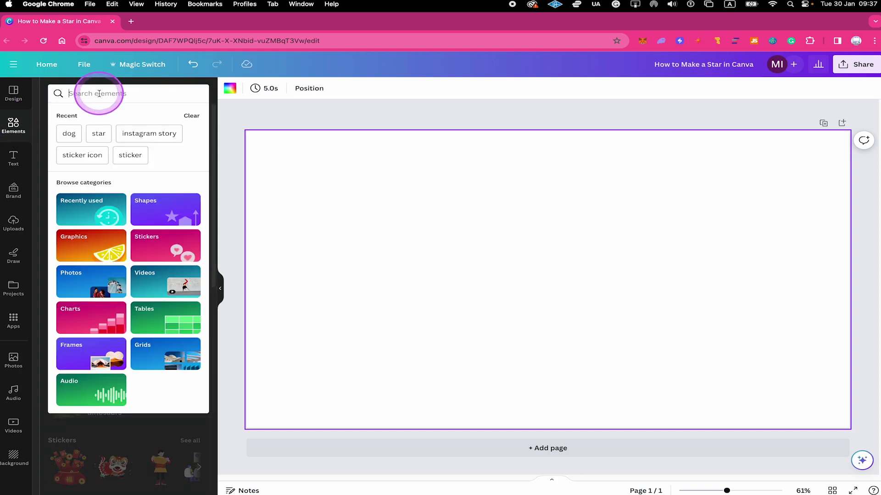
text(star)
key(Return)
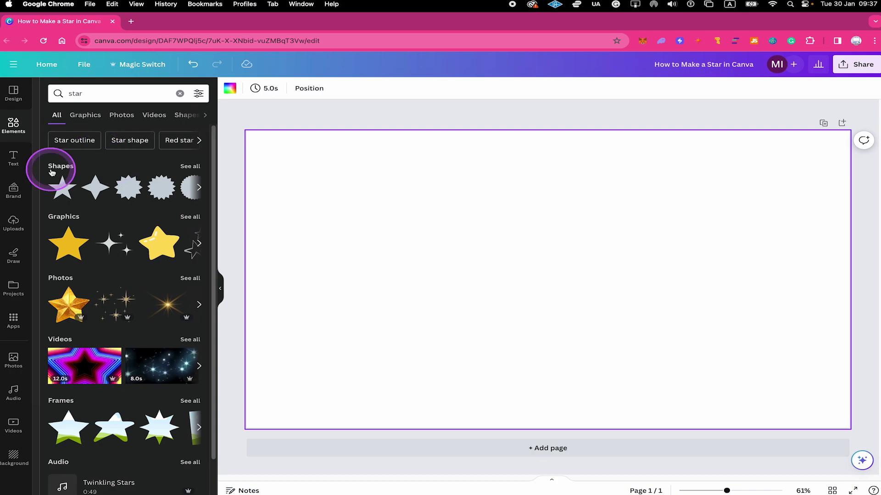
Add the yellow star graphic, a starburst badge at upper left, and a cyan sparkle graphic.
click(78, 246)
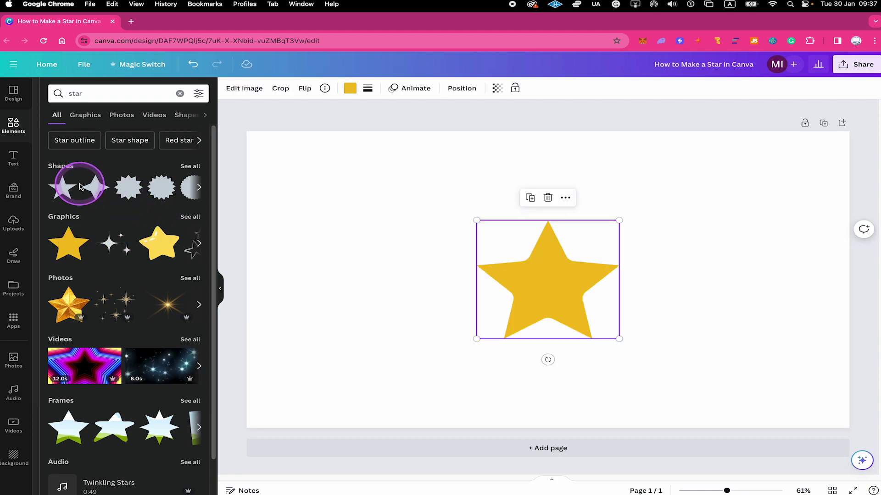
key(Escape)
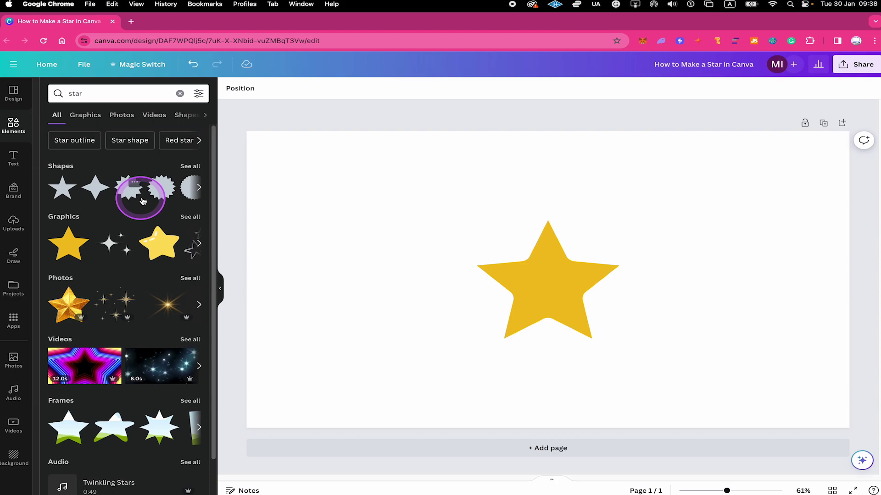
drag(158, 194, 347, 178)
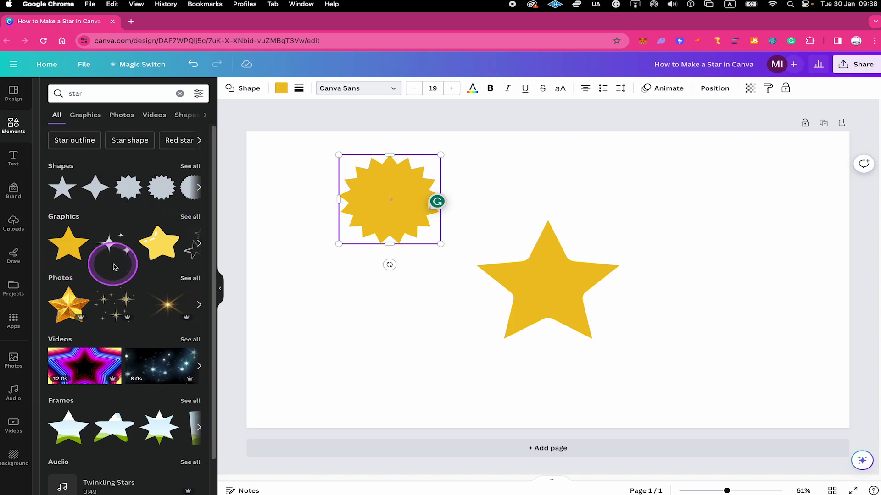
click(190, 217)
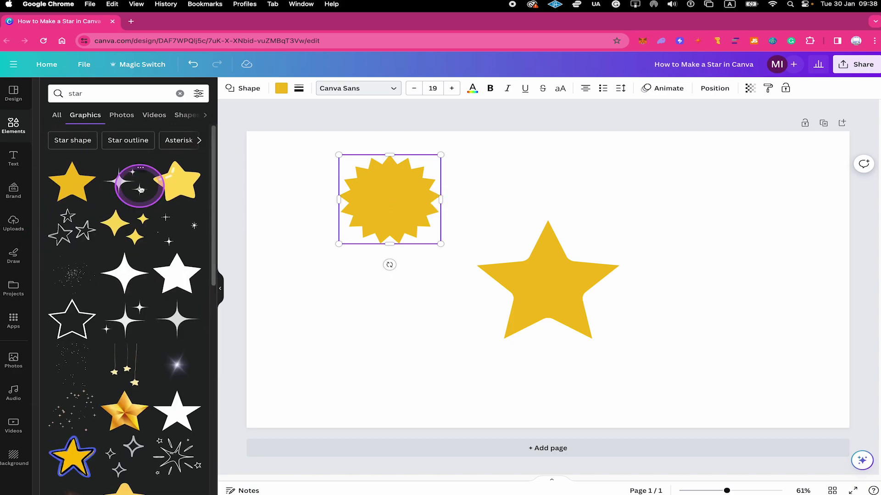
scroll(140, 189, down, 3)
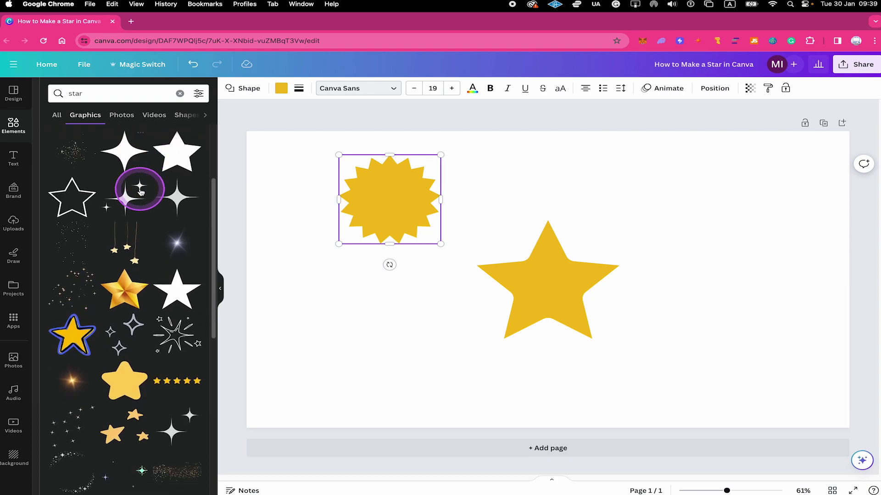
scroll(142, 196, down, 2)
scroll(143, 197, down, 2)
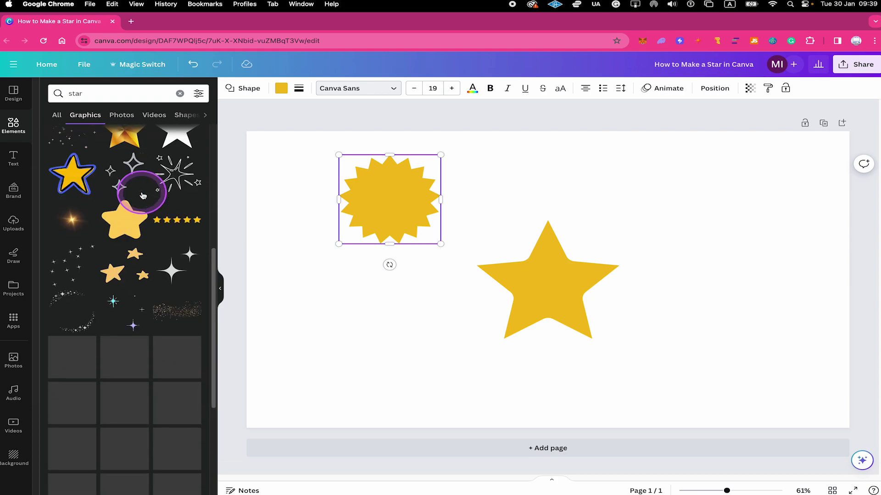
click(142, 312)
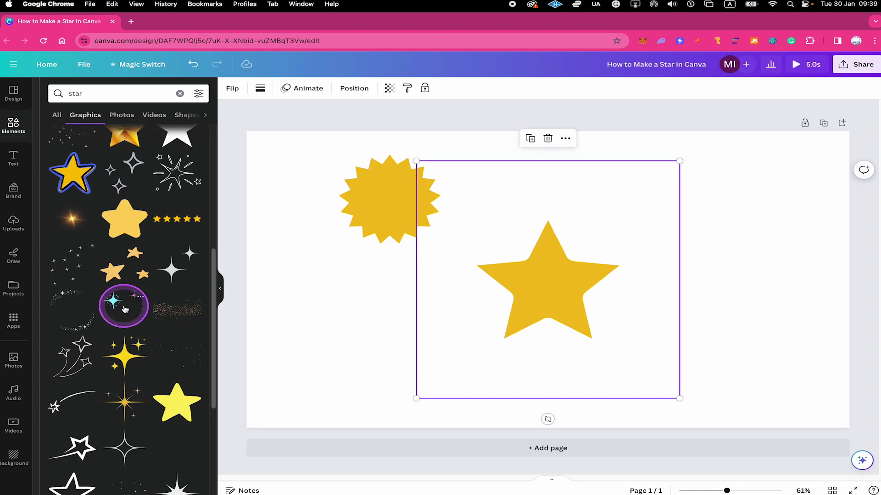
click(792, 332)
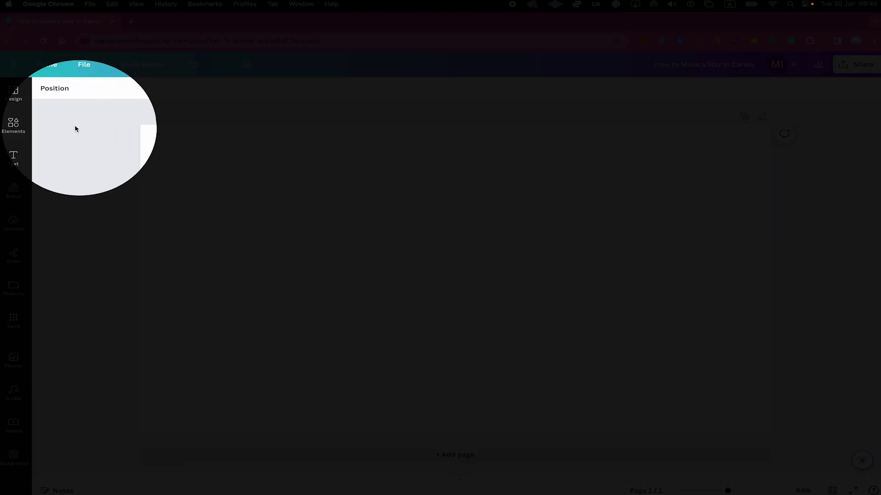
Search templates for 'stars' and apply the blue smiling-stars template.
click(13, 90)
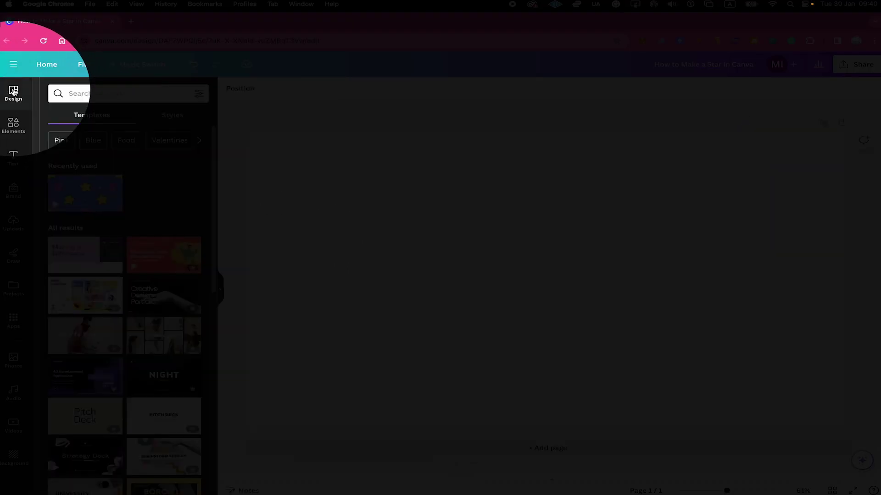
click(93, 93)
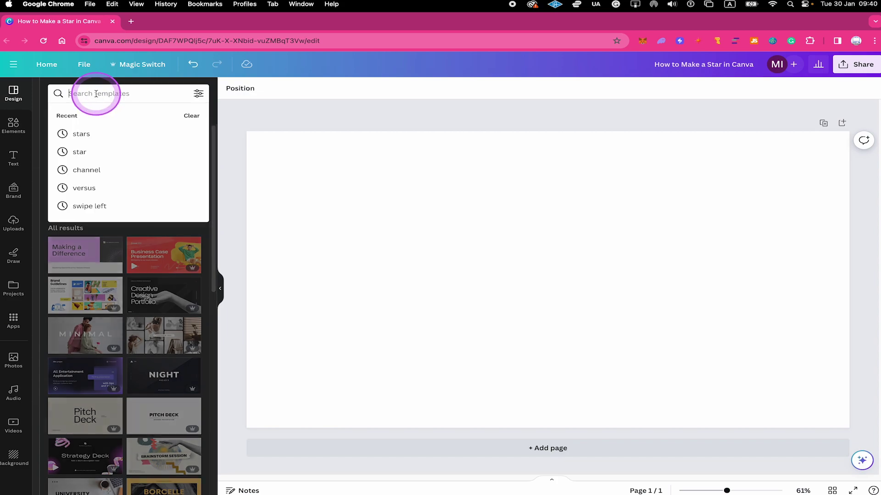
text(stars)
key(Return)
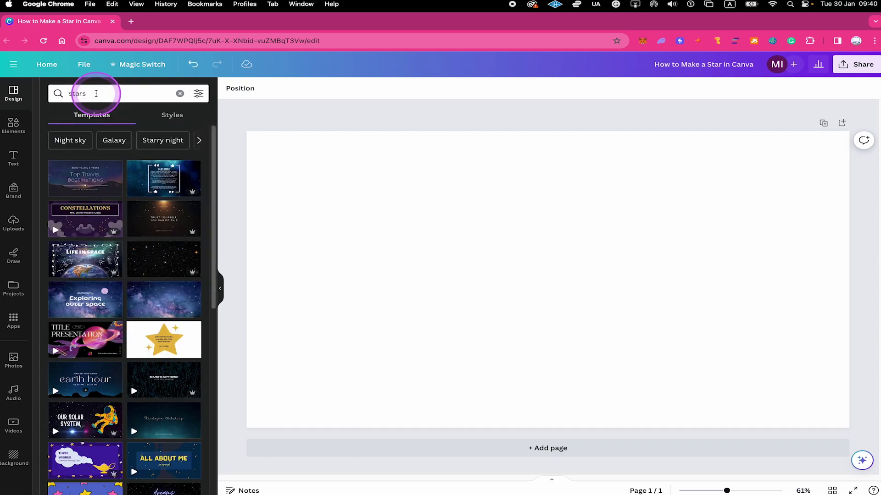
mouse_move(85, 168)
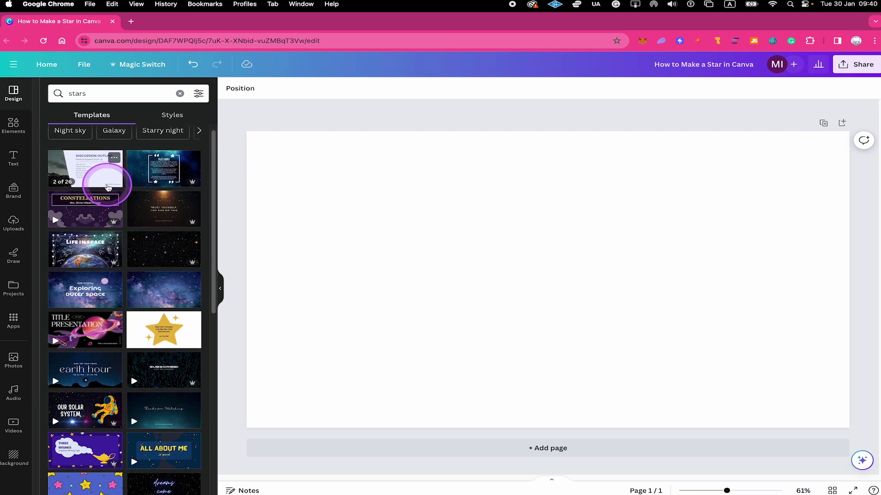
scroll(113, 183, down, 3)
scroll(109, 187, down, 5)
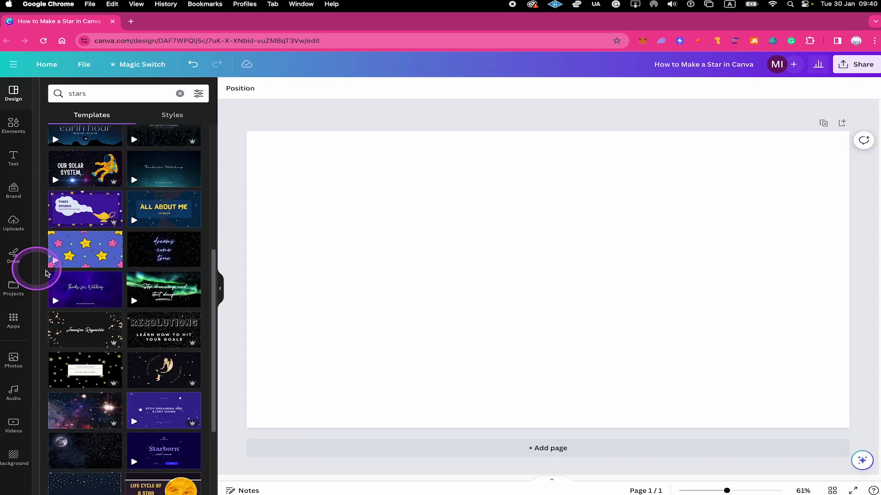
click(85, 250)
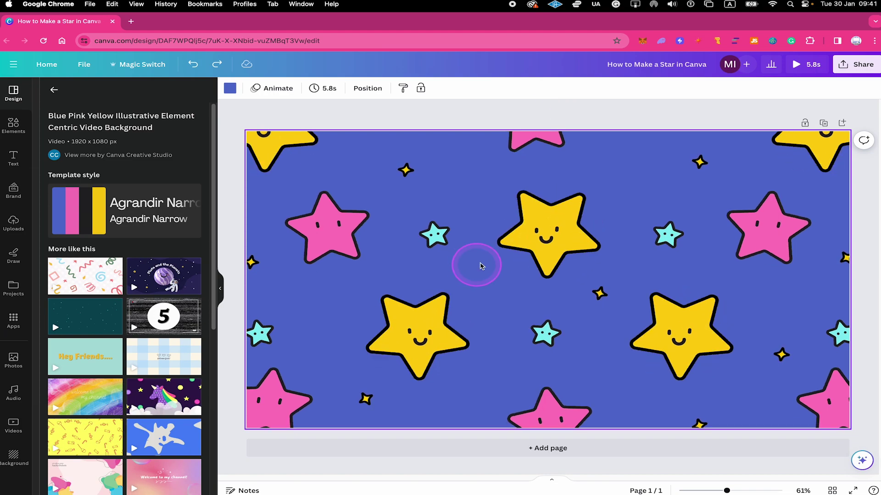
Delete the template's central yellow star.
click(561, 230)
drag(568, 227, 566, 241)
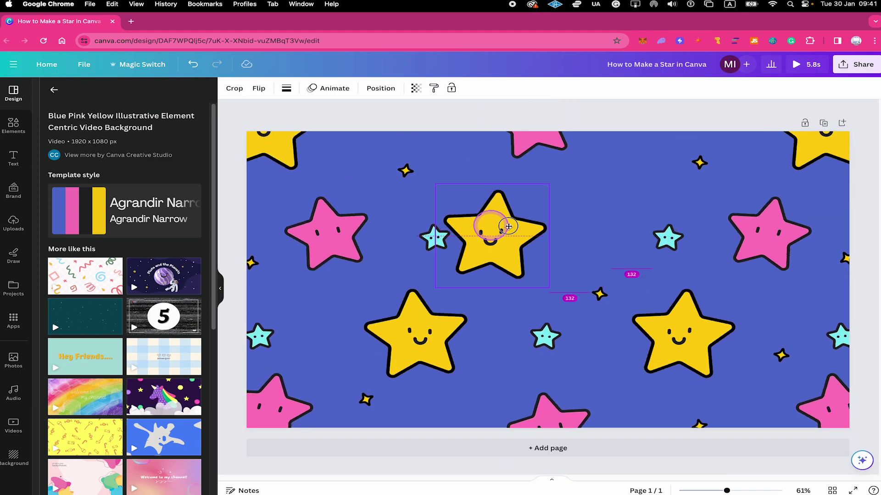
key(Delete)
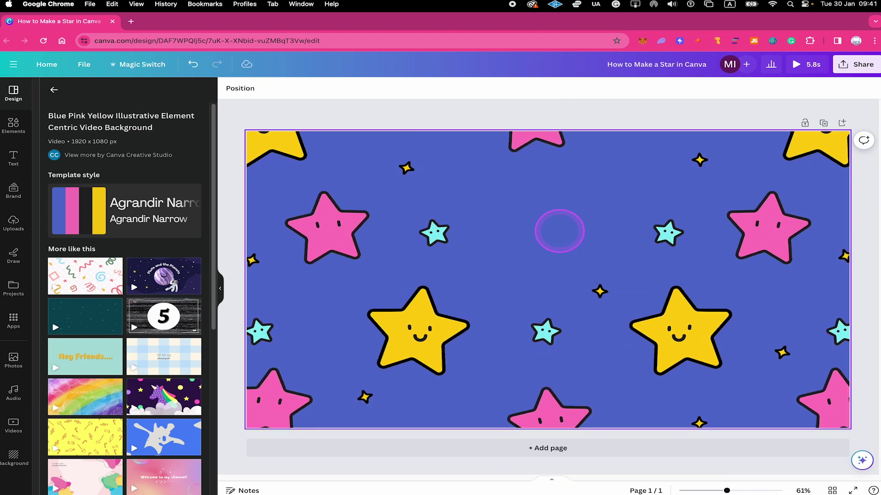
Try enlarging the lower-left star, undo it, and add a paragraph text box mid-page.
click(454, 294)
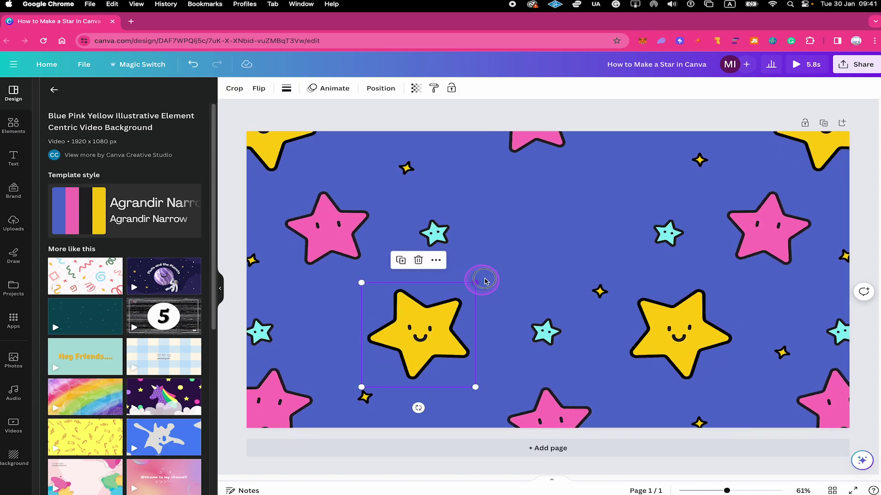
drag(475, 283, 505, 301)
key(ctrl+z)
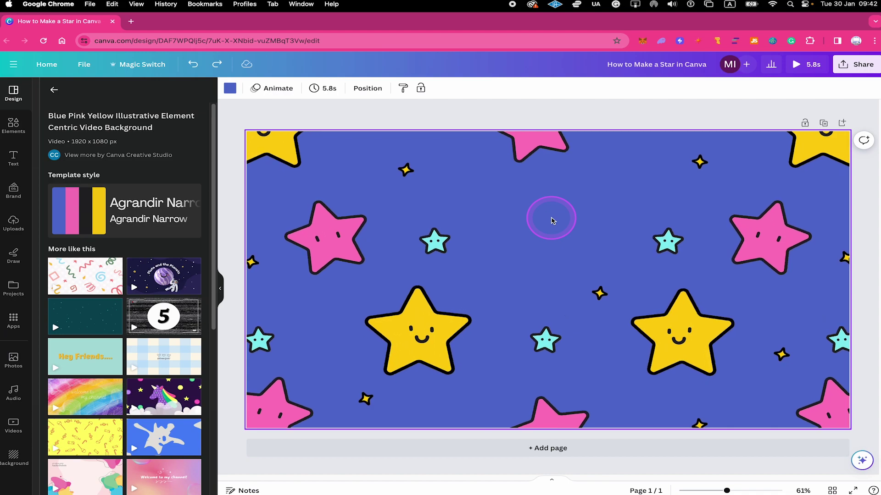
key(t)
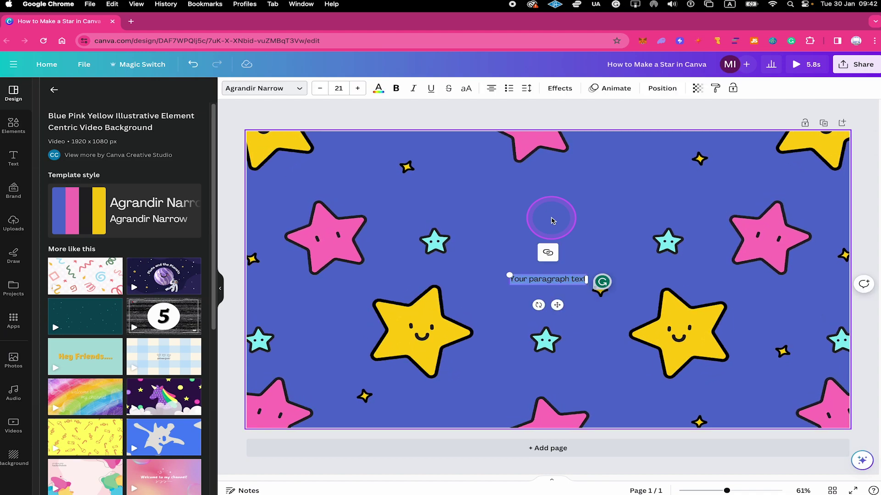
click(542, 224)
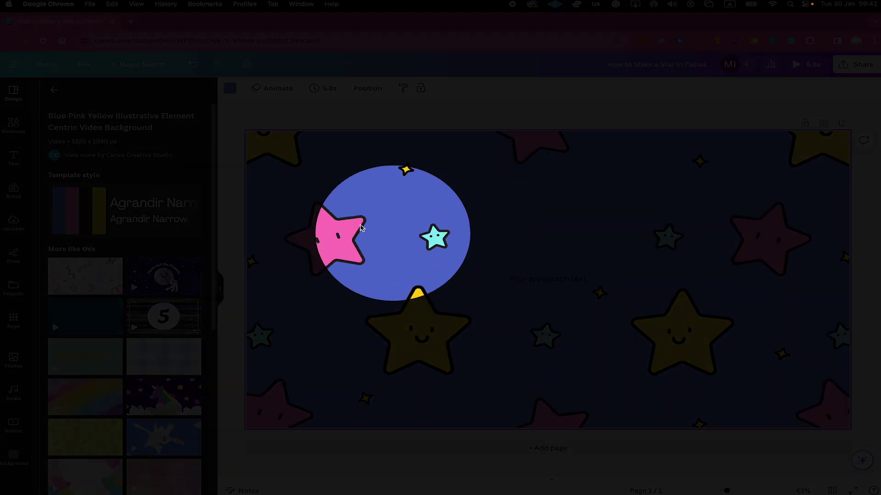